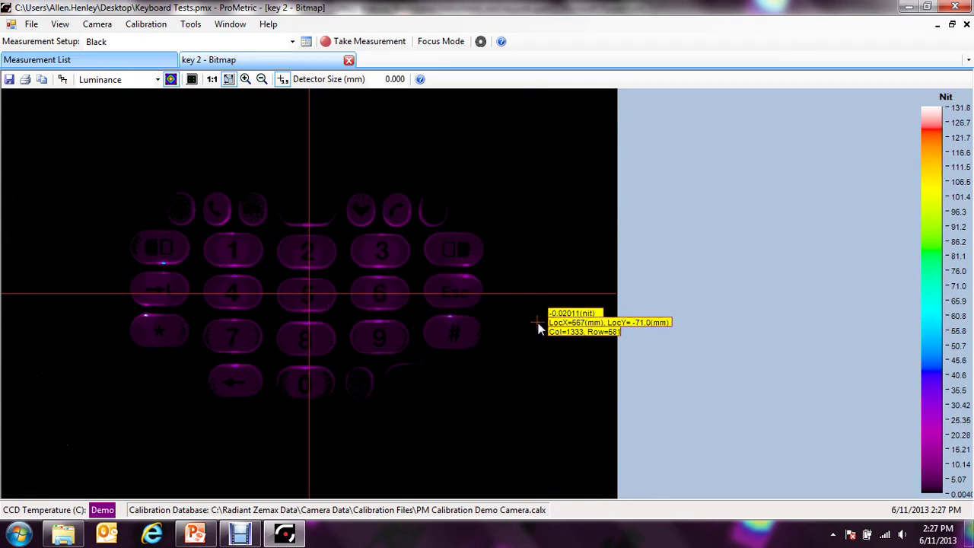
Create a new point of interest set named Keypad.
{"action": "left_click", "coordinate": [192, 27]}
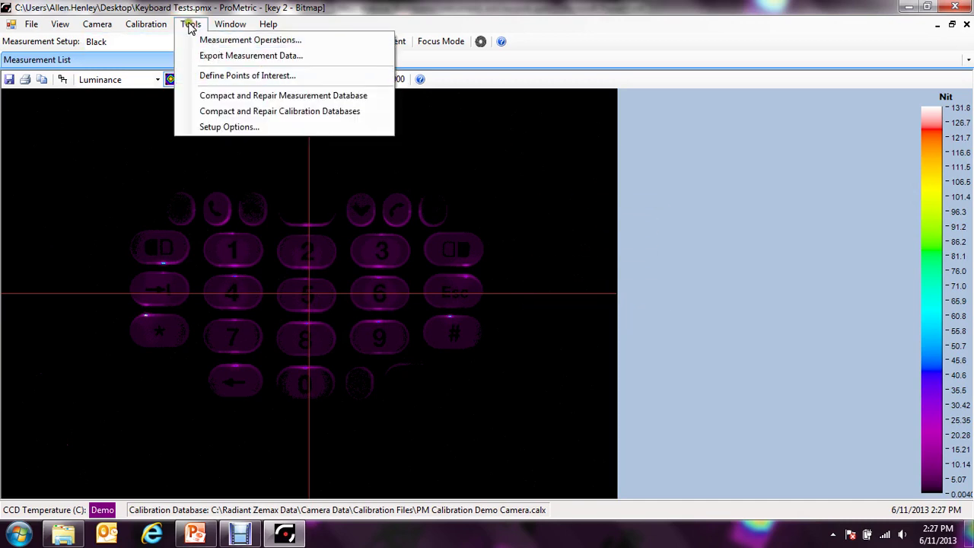
{"action": "left_click", "coordinate": [228, 76]}
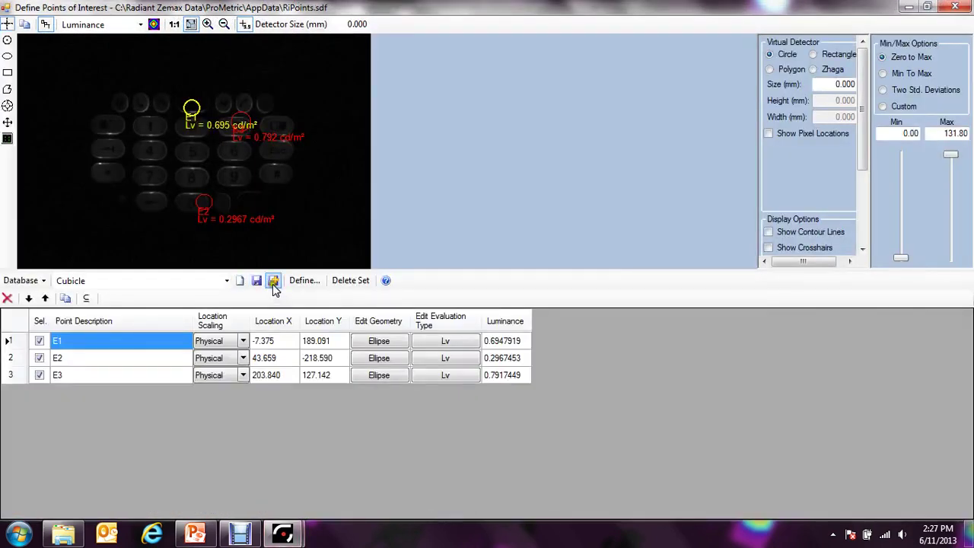
{"action": "left_click", "coordinate": [238, 281]}
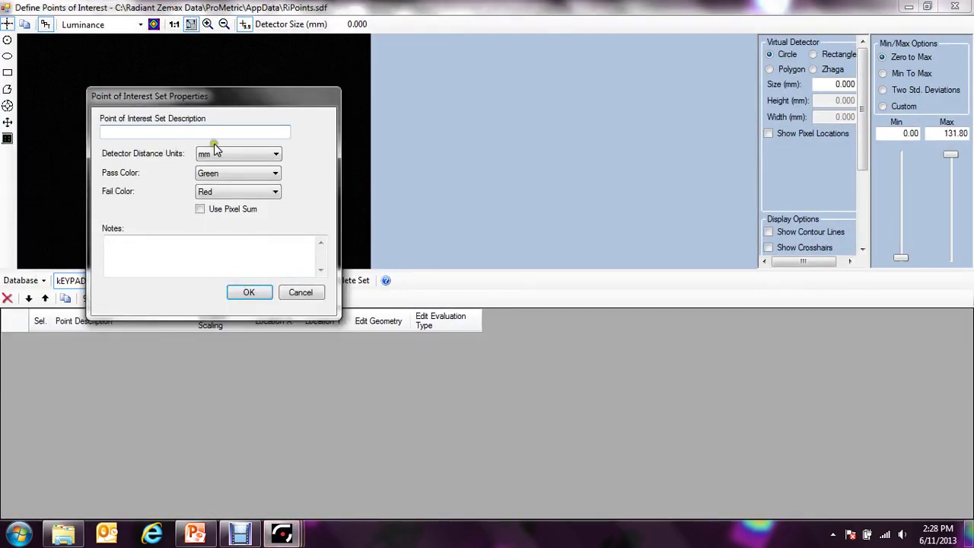
{"action": "type", "text": "Keypad"}
{"action": "key", "text": "Return"}
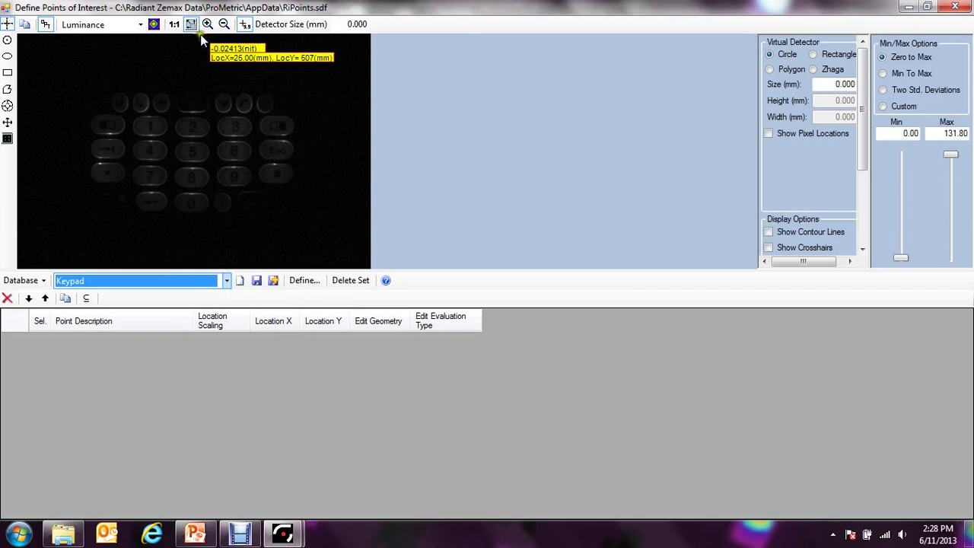
Draw a rectangular point of interest about 179 mm wide and 99 mm high around the 1 key.
{"action": "left_click_drag", "start_coordinate": [287, 271], "coordinate": [292, 331]}
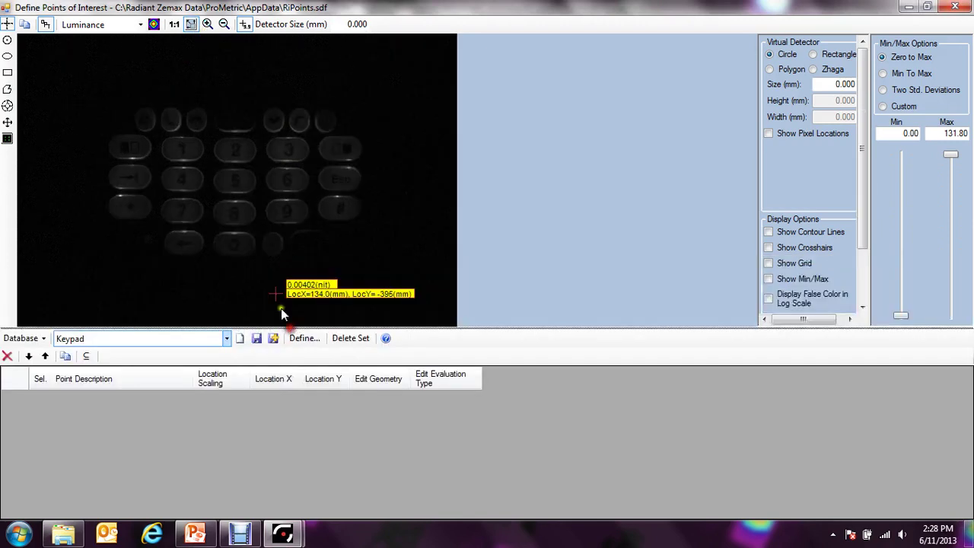
{"action": "left_click", "coordinate": [207, 24]}
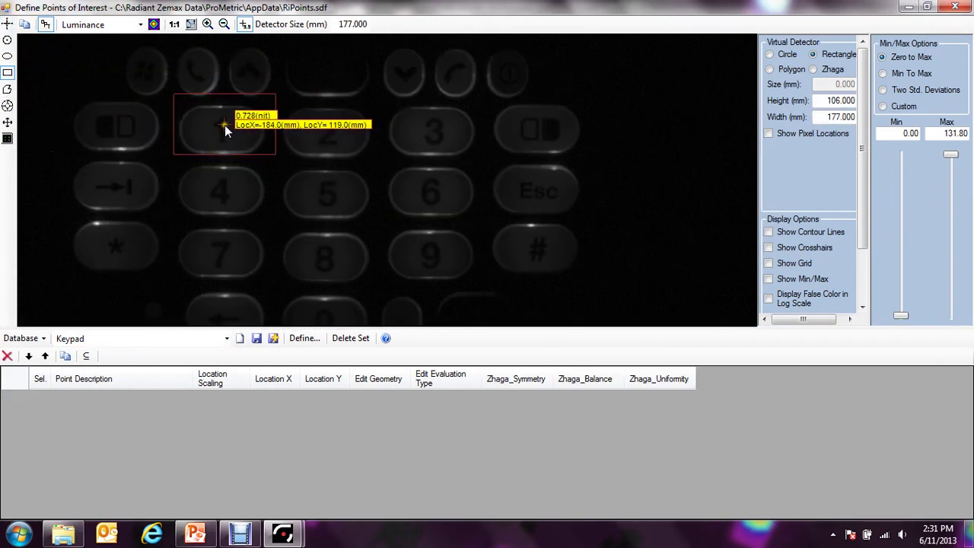
{"action": "left_click", "coordinate": [7, 75]}
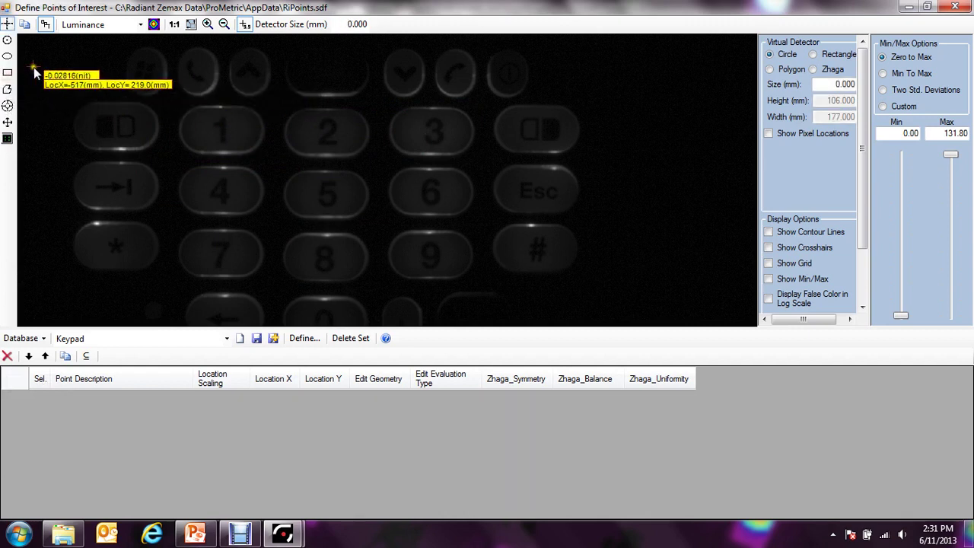
{"action": "left_click", "coordinate": [7, 73]}
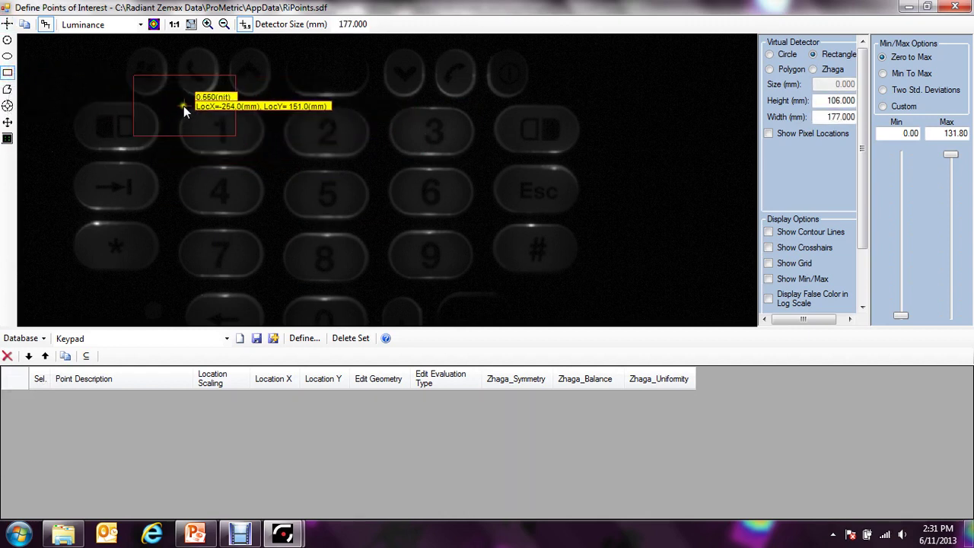
{"action": "left_click_drag", "start_coordinate": [170, 102], "coordinate": [273, 159]}
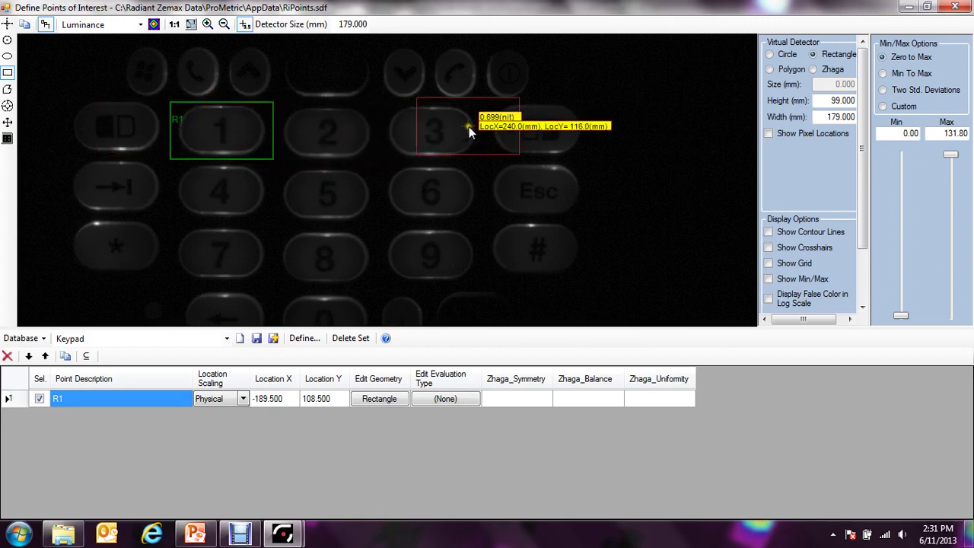
Place same-size rectangular points of interest on the 2, 3, 4, 5 and 6 keys.
{"action": "left_click", "coordinate": [329, 132]}
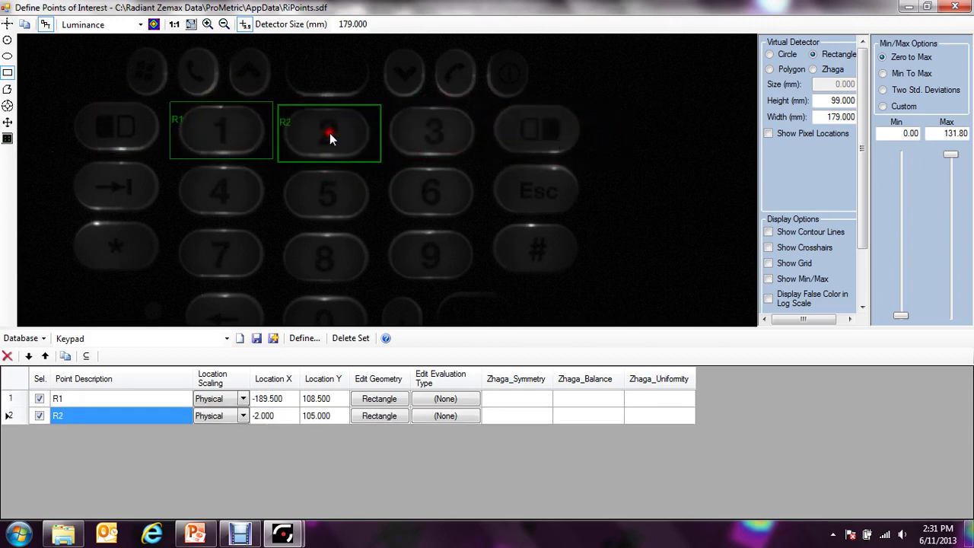
{"action": "left_click", "coordinate": [436, 133]}
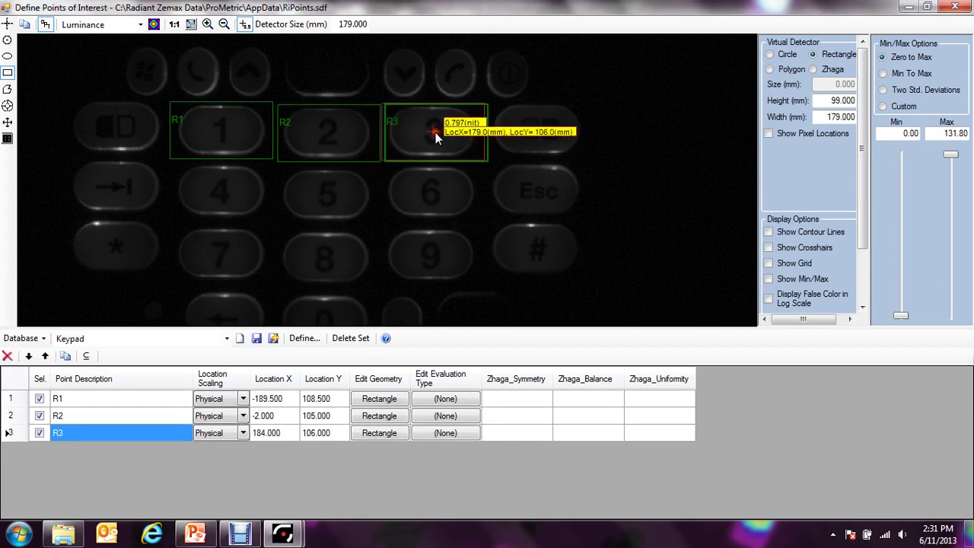
{"action": "left_click", "coordinate": [224, 191]}
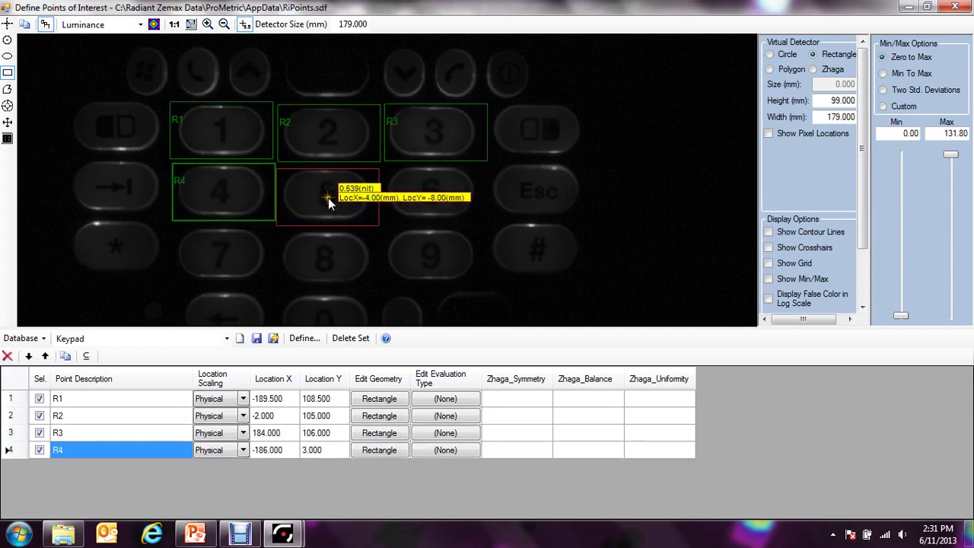
{"action": "left_click", "coordinate": [332, 195]}
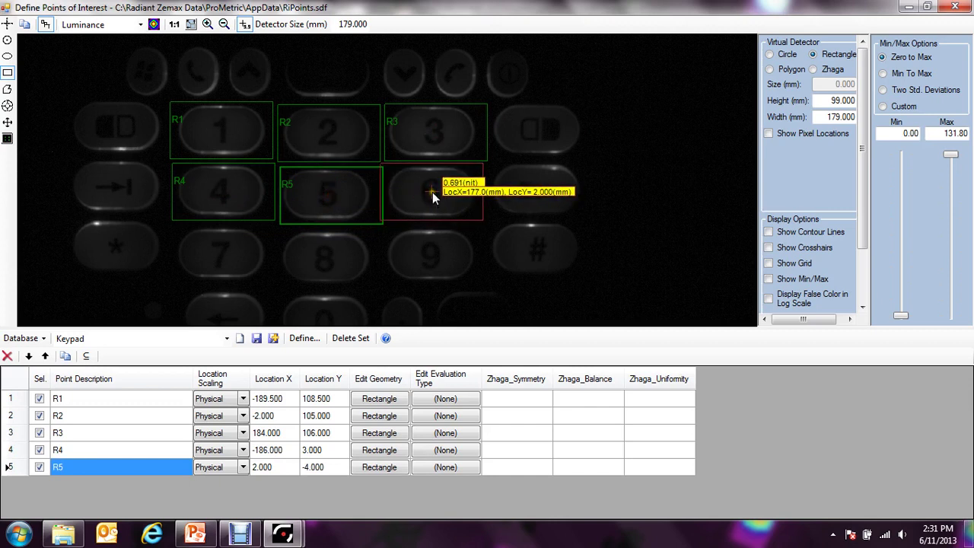
{"action": "left_click", "coordinate": [438, 198]}
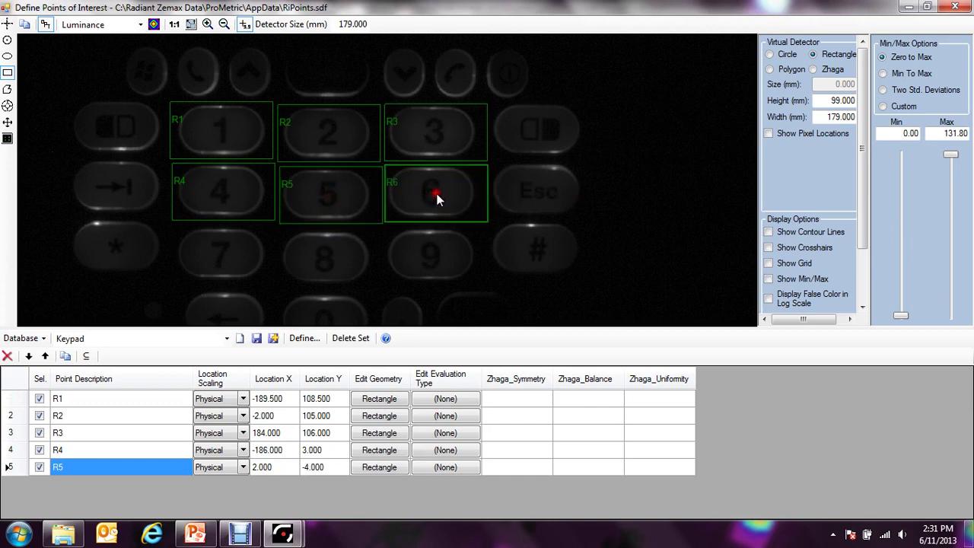
Place same-size rectangular points of interest on the *, 7, 8 and 9 keys.
{"action": "left_click", "coordinate": [120, 246]}
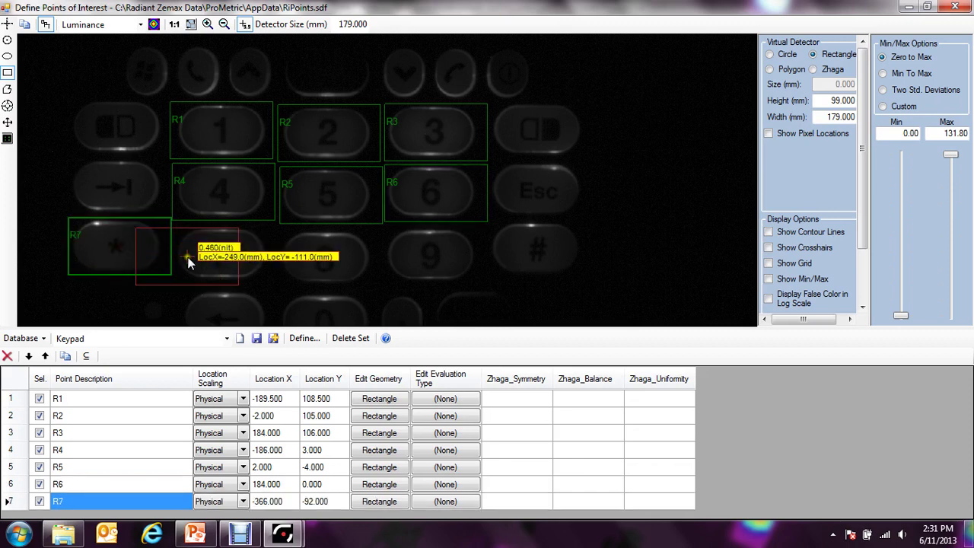
{"action": "left_click", "coordinate": [228, 254]}
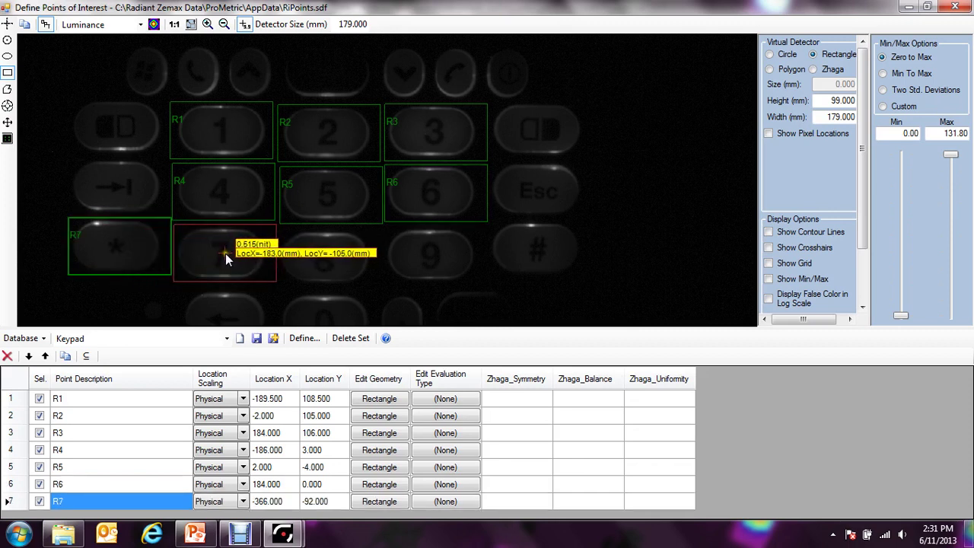
{"action": "left_click", "coordinate": [329, 258]}
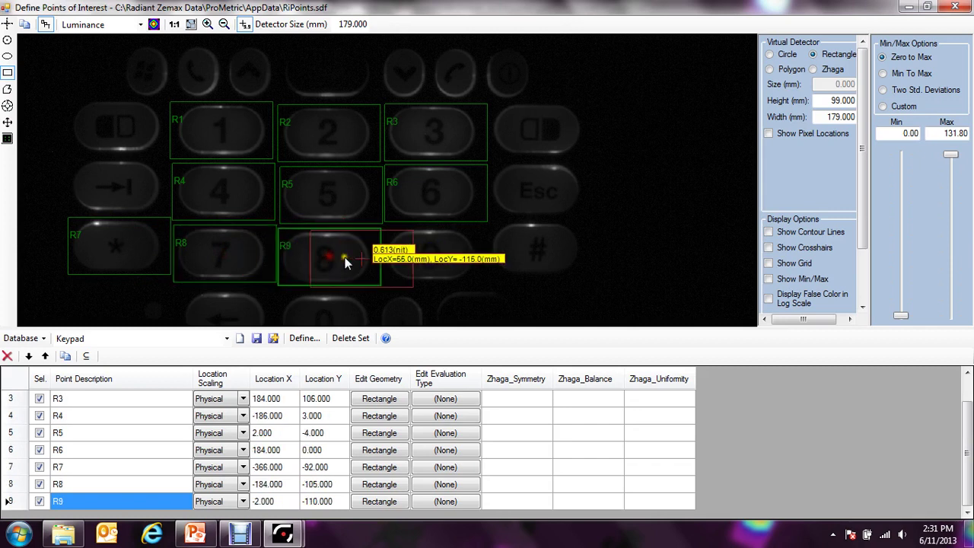
{"action": "left_click", "coordinate": [438, 256]}
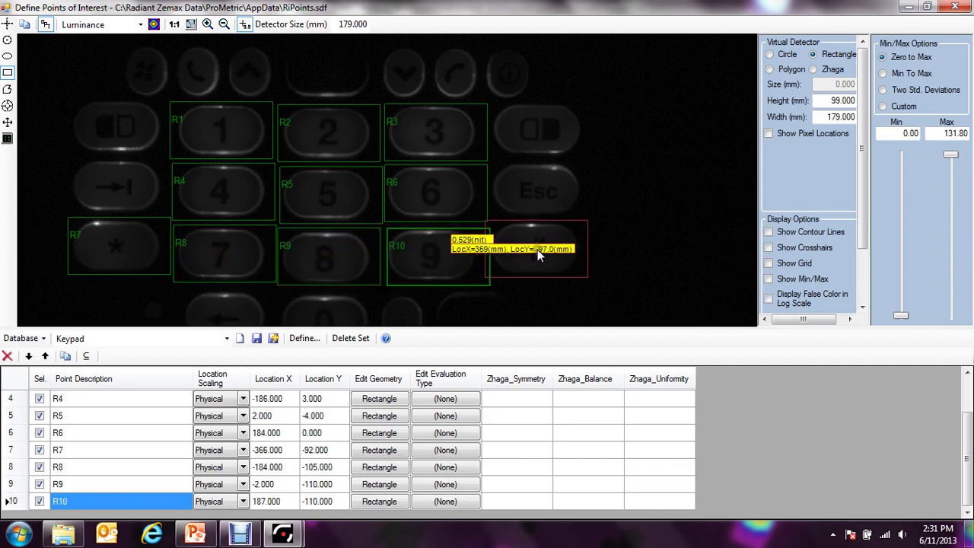
{"action": "left_click", "coordinate": [544, 248]}
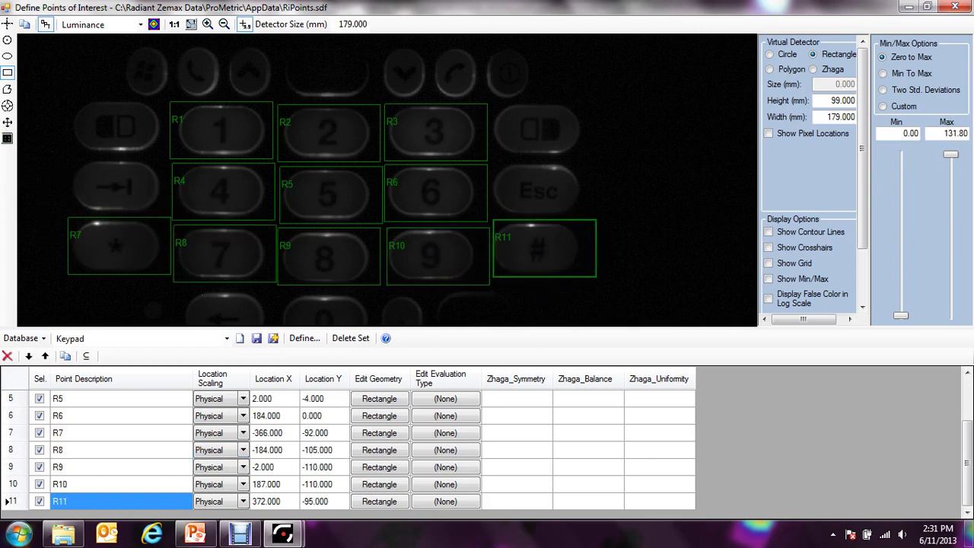
{"action": "left_click", "coordinate": [11, 501]}
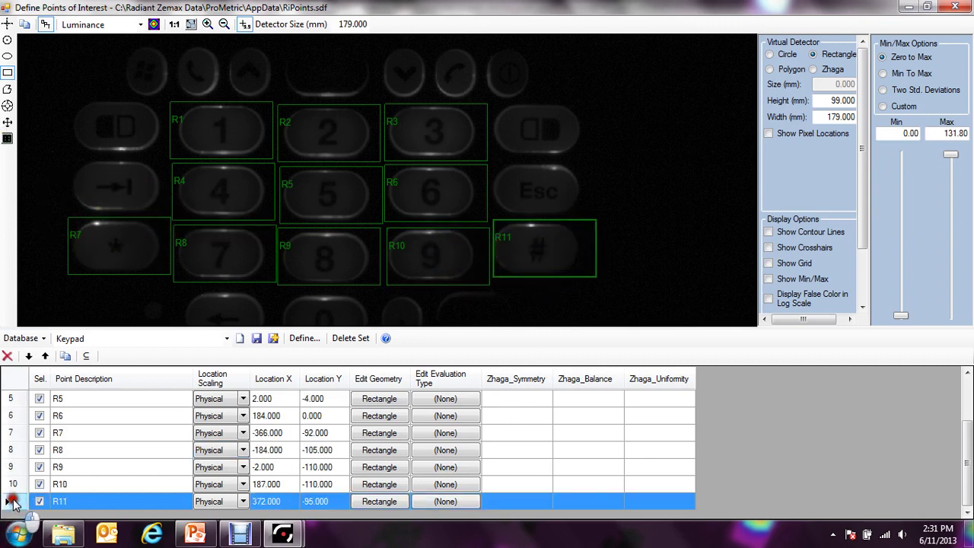
{"action": "left_click", "coordinate": [7, 356]}
Rename the points on the first row of number keys as 1, 2 and 3.
{"action": "left_click", "coordinate": [162, 417]}
{"action": "scroll", "coordinate": [161, 414], "scroll_direction": "up", "scroll_amount": 1}
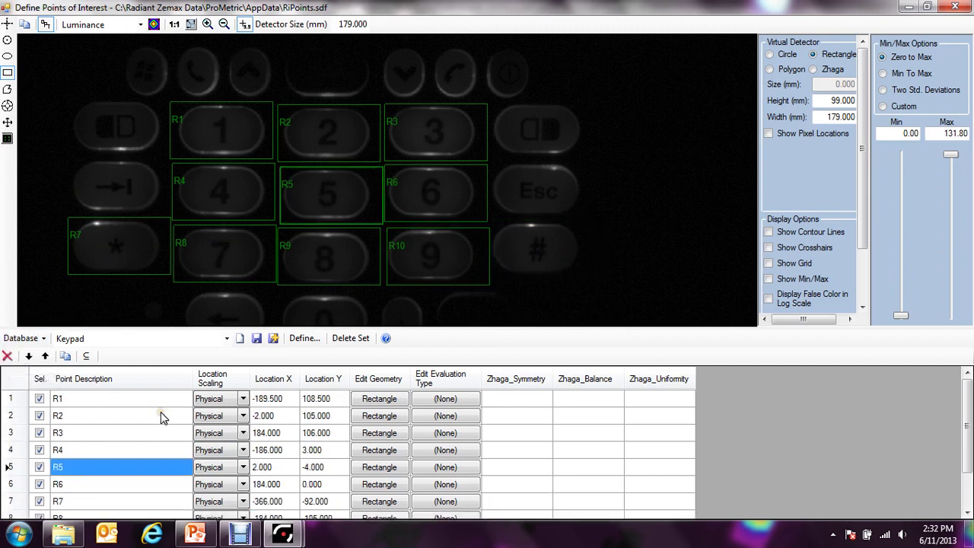
{"action": "left_click", "coordinate": [139, 400]}
{"action": "type", "text": "1"}
{"action": "key", "text": "Return"}
{"action": "type", "text": "2"}
{"action": "key", "text": "Return"}
{"action": "type", "text": "3"}
{"action": "key", "text": "Return"}
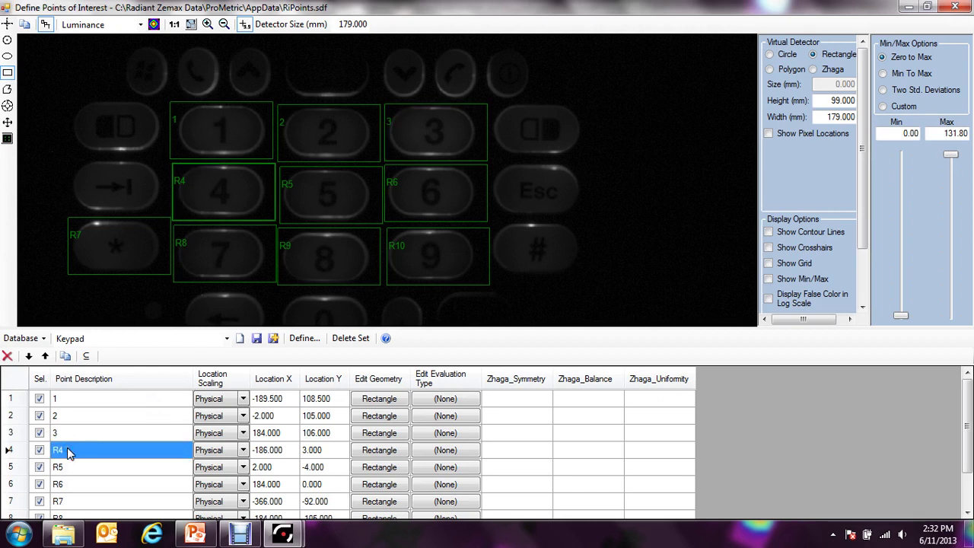
Rename the points on the second row of number keys as 4, 5 and 6.
{"action": "type", "text": "4"}
{"action": "key", "text": "Return"}
{"action": "type", "text": "5"}
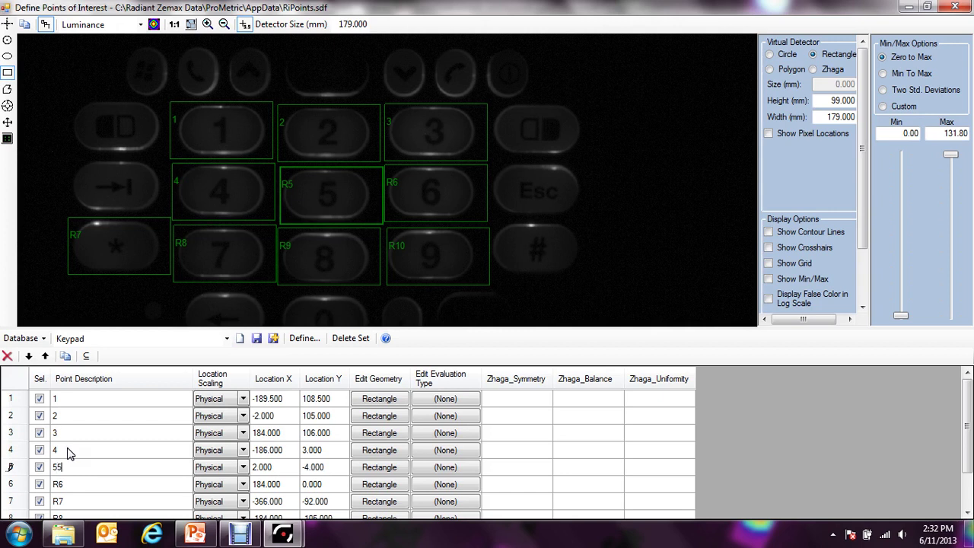
{"action": "type", "text": "5"}
{"action": "key", "text": "Return"}
{"action": "left_click", "coordinate": [57, 468]}
{"action": "type", "text": "5"}
{"action": "key", "text": "Return"}
{"action": "type", "text": "6"}
{"action": "key", "text": "Return"}
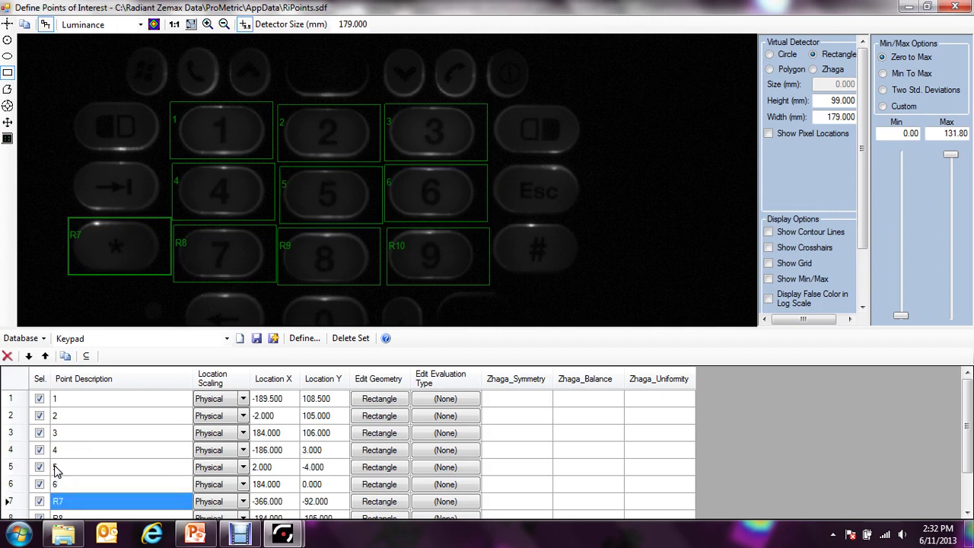
Rename the remaining points as *, 7, 8 and 9 to match their keys.
{"action": "type", "text": "*"}
{"action": "key", "text": "Return"}
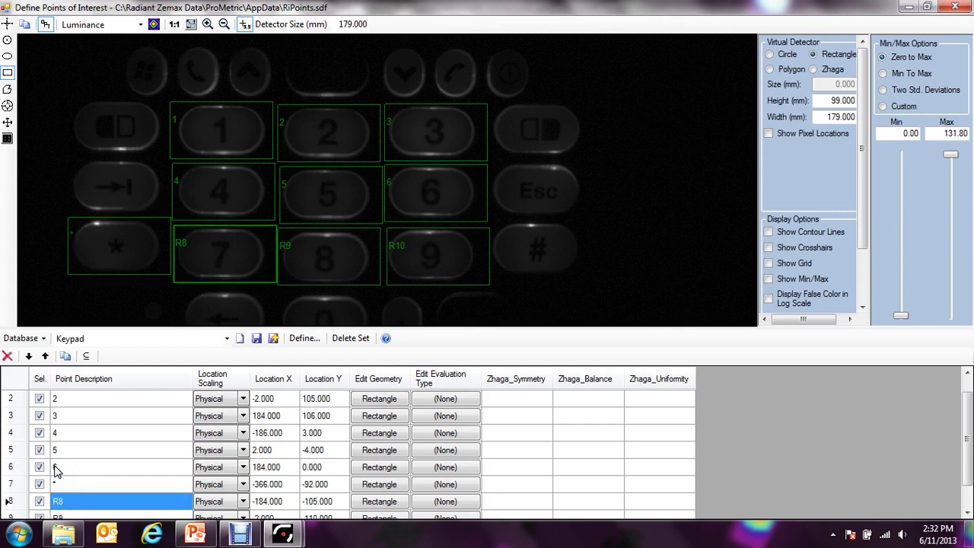
{"action": "type", "text": "7"}
{"action": "key", "text": "Return"}
{"action": "type", "text": "8"}
{"action": "key", "text": "Return"}
{"action": "type", "text": "9"}
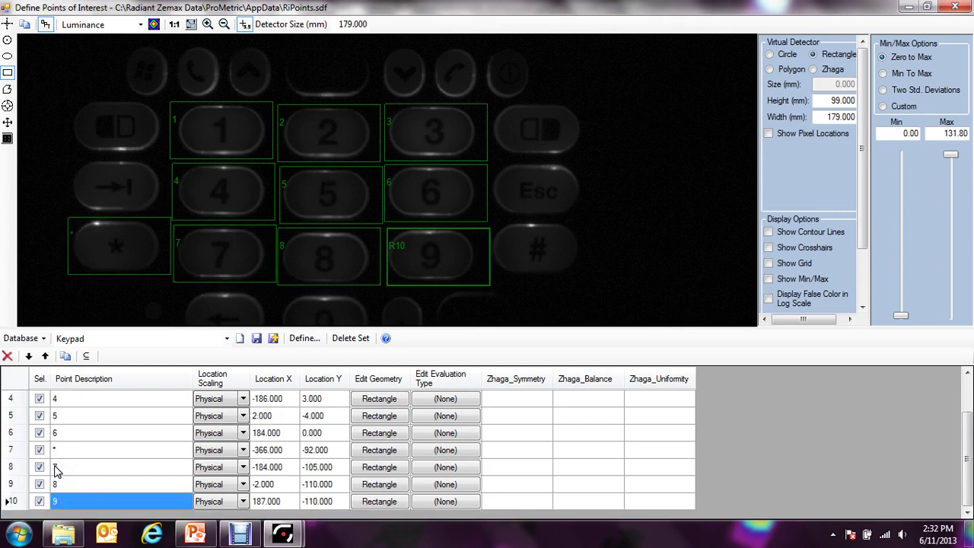
{"action": "left_click", "coordinate": [56, 468]}
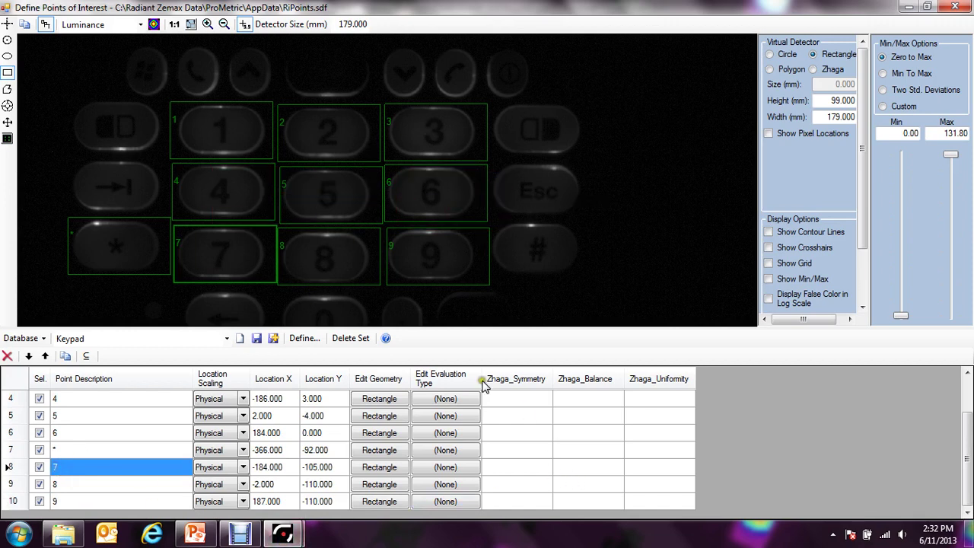
{"action": "left_click", "coordinate": [666, 486]}
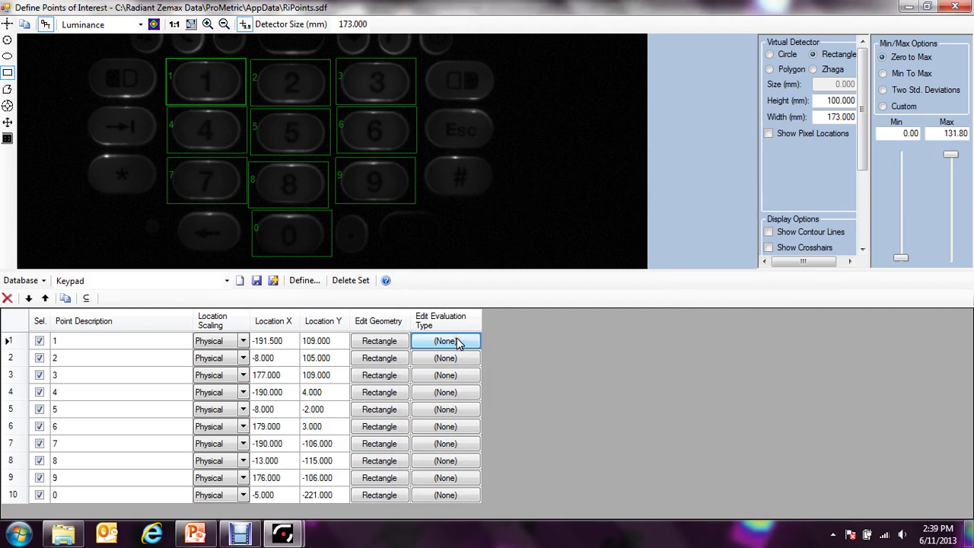
Enable the Lv evaluation type for point 1 with a minimum of 1 and a maximum of 5.
{"action": "left_click", "coordinate": [459, 343]}
{"action": "mouse_move", "coordinate": [499, 94]}
{"action": "left_mouse_down"}
{"action": "mouse_move", "coordinate": [532, 98]}
{"action": "mouse_move", "coordinate": [509, 91]}
{"action": "left_mouse_up"}
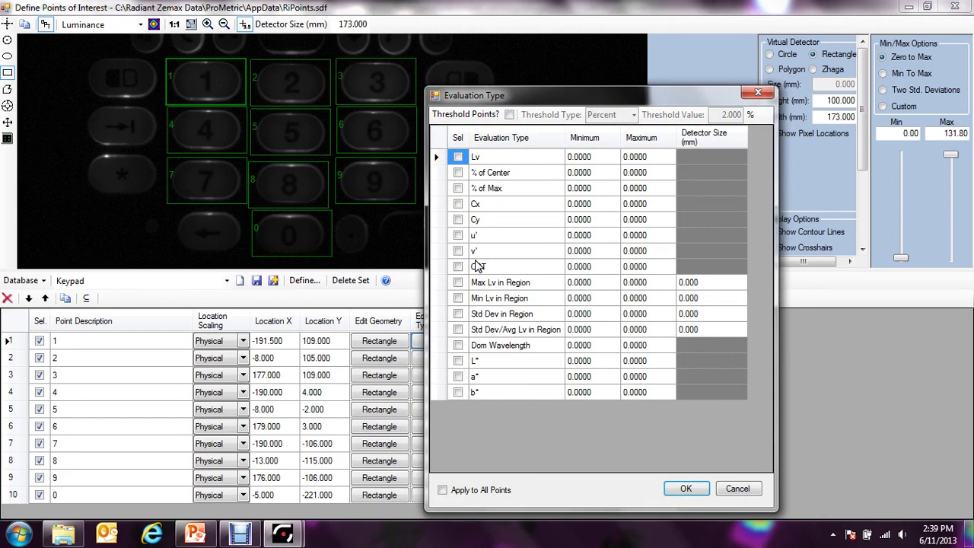
{"action": "left_click", "coordinate": [458, 156]}
{"action": "left_click", "coordinate": [582, 156]}
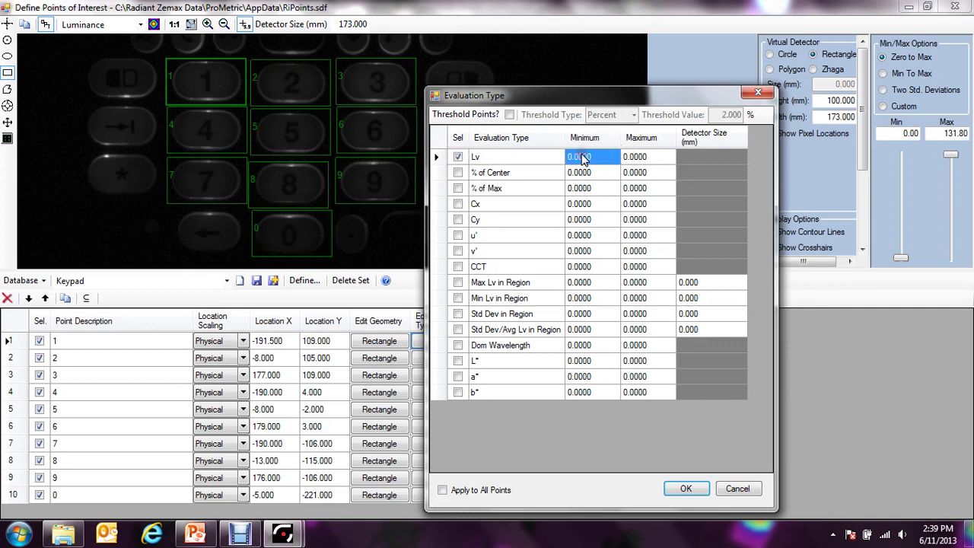
{"action": "type", "text": "1"}
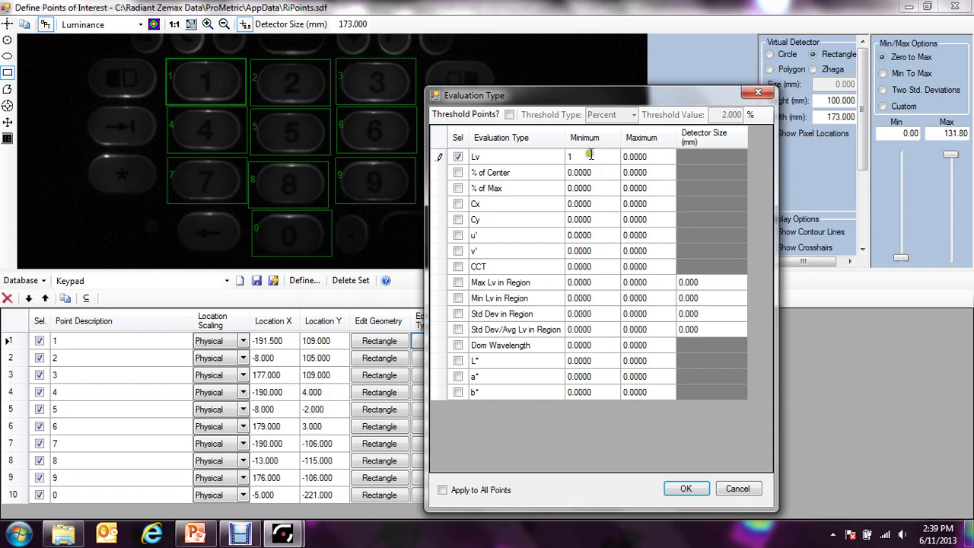
{"action": "left_click", "coordinate": [641, 158]}
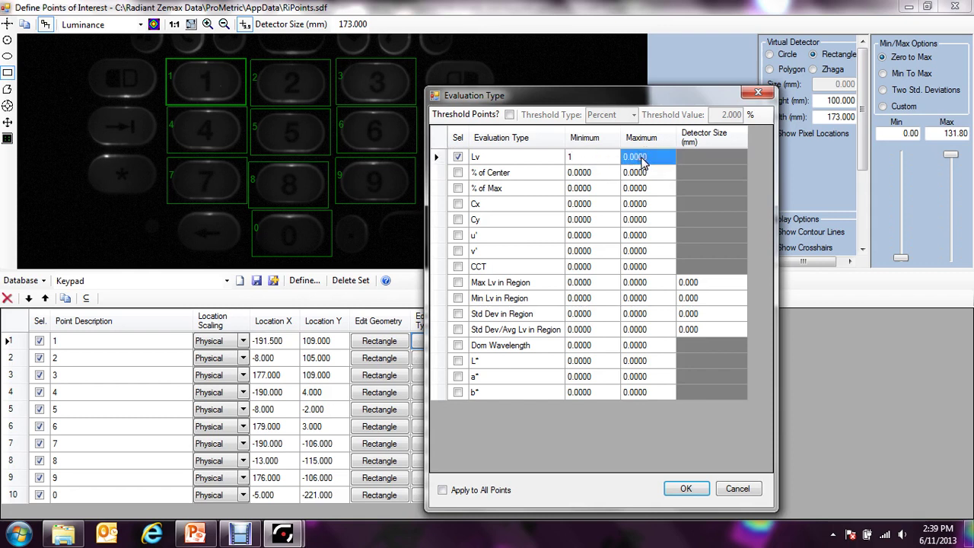
{"action": "type", "text": "5"}
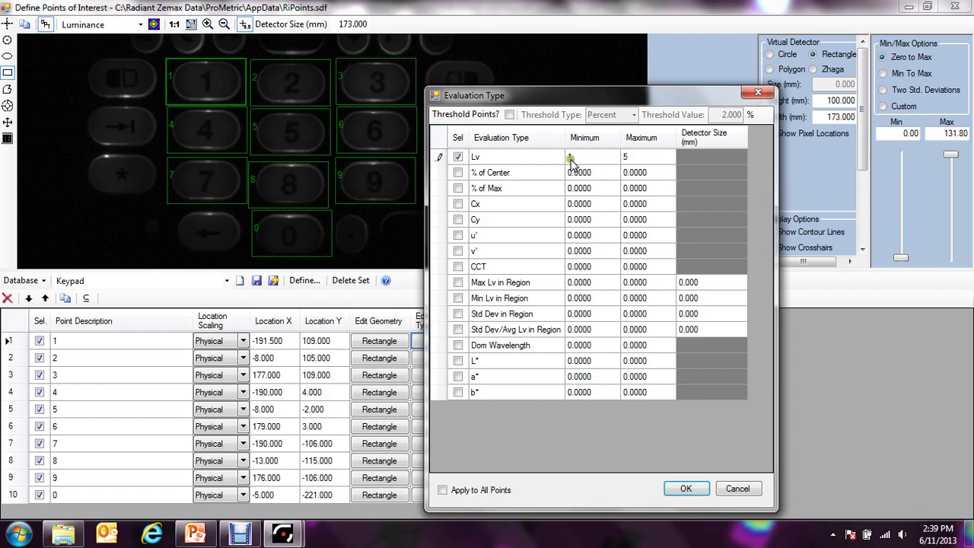
Enable point thresholding with the Percent type at 2 % and apply the evaluation settings to all points.
{"action": "left_click", "coordinate": [459, 490]}
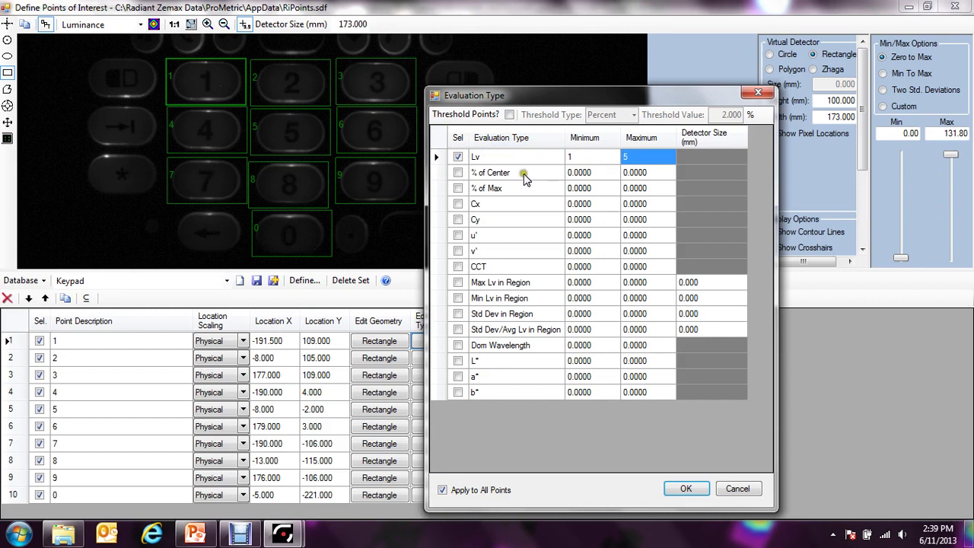
{"action": "left_click", "coordinate": [510, 115]}
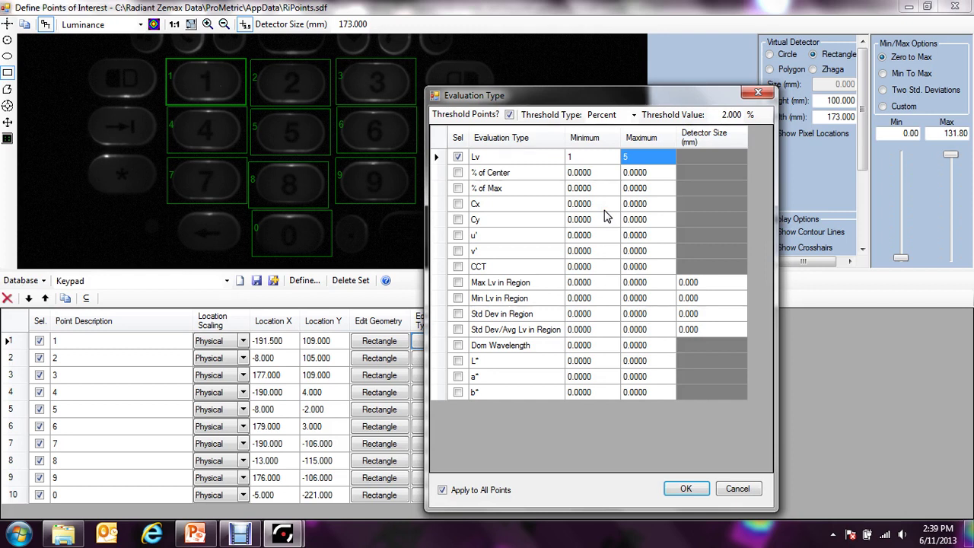
{"action": "left_click", "coordinate": [686, 488]}
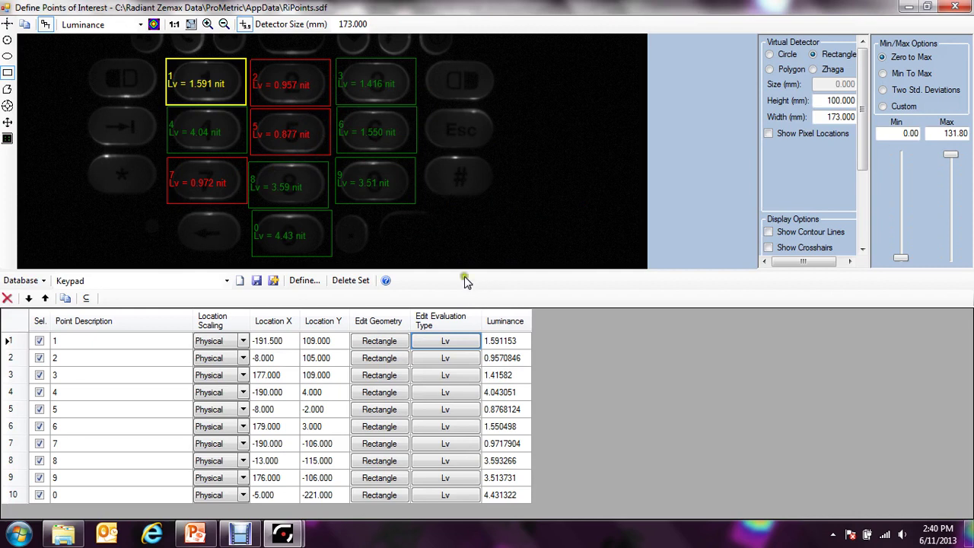
Save the Keypad set of points of interest and close its definition window.
{"action": "left_click", "coordinate": [258, 280]}
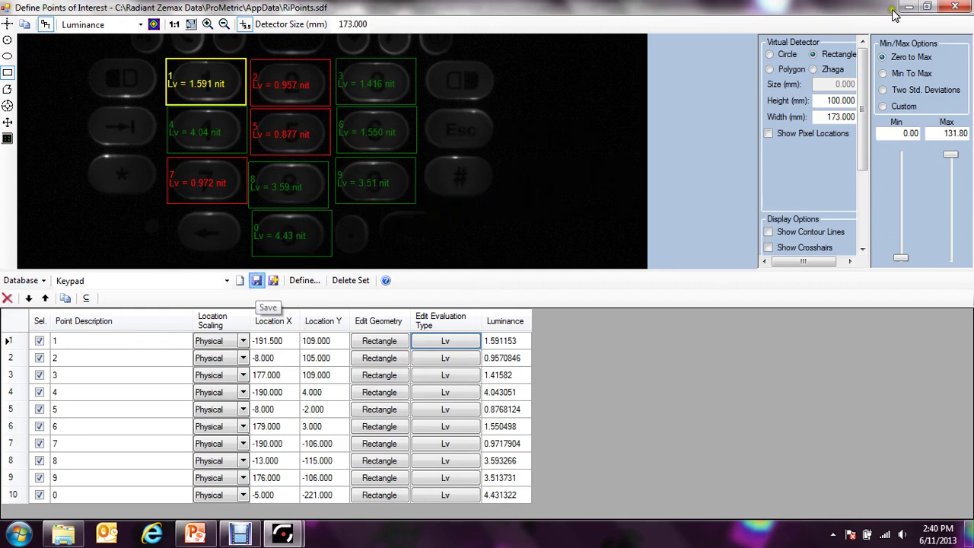
{"action": "left_click", "coordinate": [954, 9]}
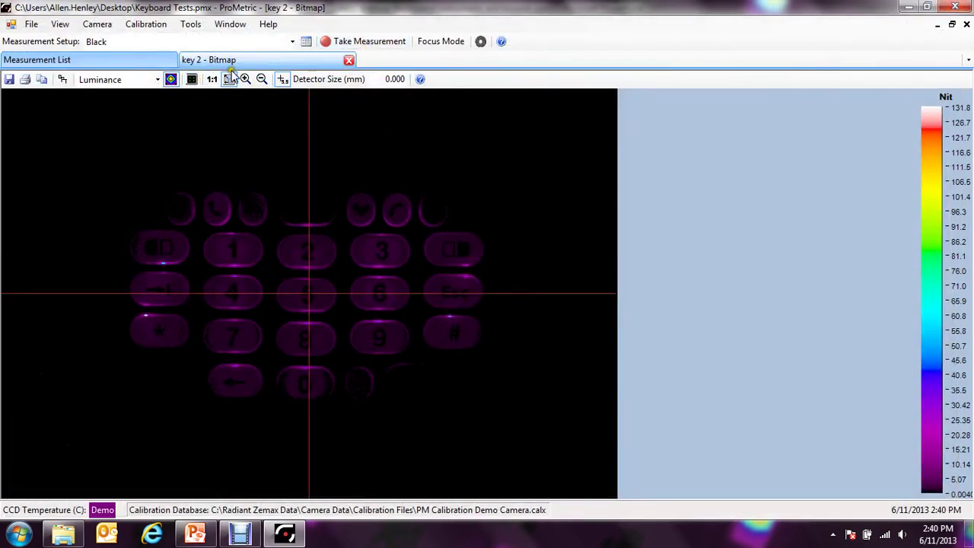
Return to the measurement list and open an Analysis Report for the key 2 measurement.
{"action": "left_click", "coordinate": [134, 61]}
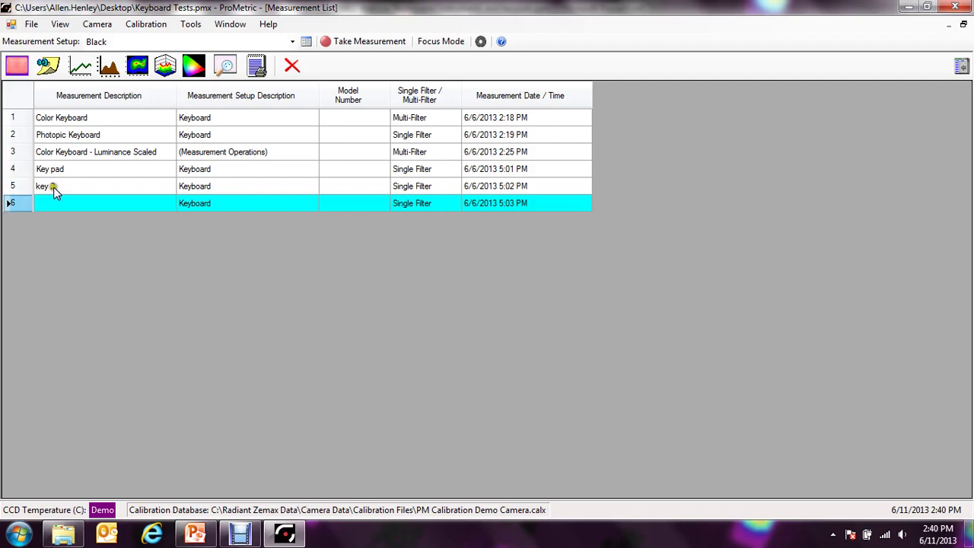
{"action": "left_click", "coordinate": [59, 190]}
{"action": "right_click", "coordinate": [65, 187]}
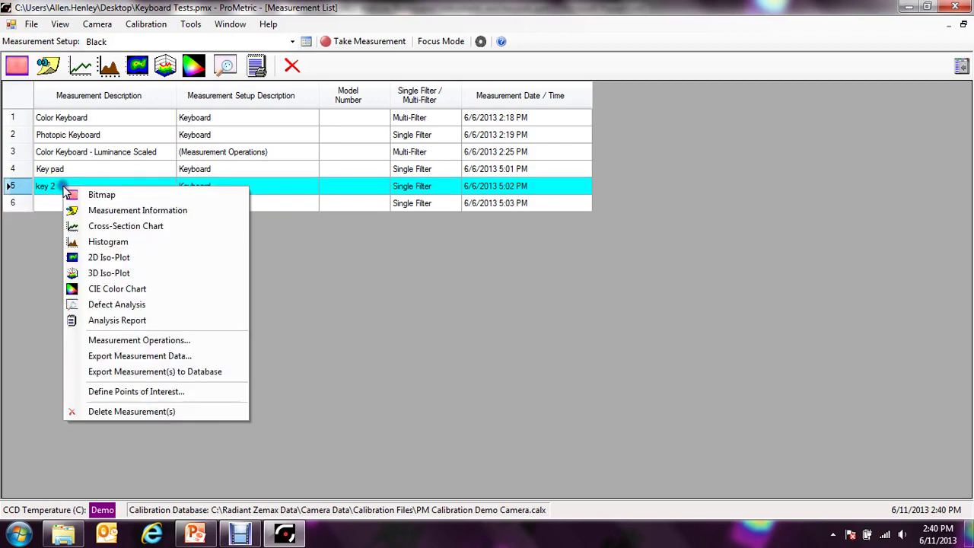
{"action": "left_click", "coordinate": [172, 322]}
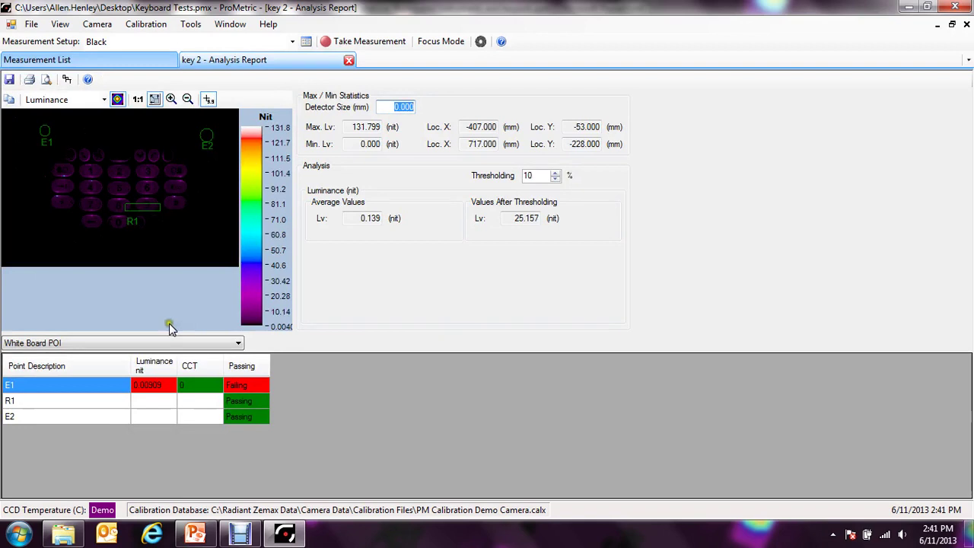
Evaluate the report with the last listed Keypad set, review the pass/fail results of its points, and close the report.
{"action": "left_click", "coordinate": [172, 343]}
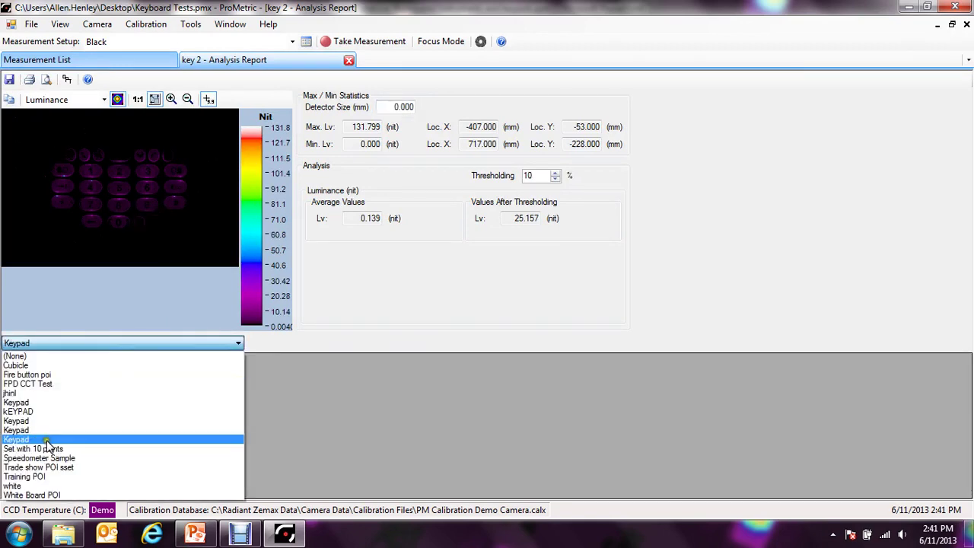
{"action": "left_click", "coordinate": [48, 440]}
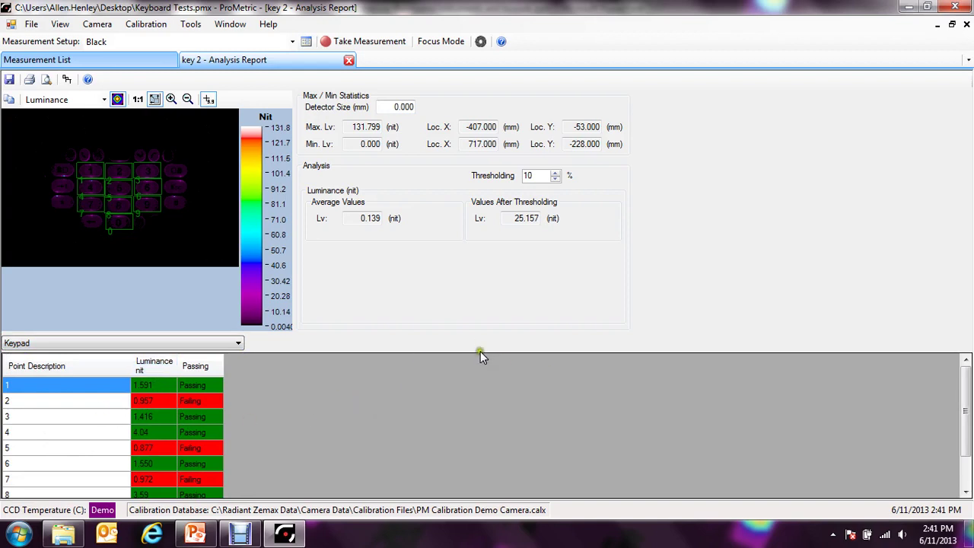
{"action": "mouse_move", "coordinate": [969, 397]}
{"action": "left_mouse_down"}
{"action": "mouse_move", "coordinate": [969, 431]}
{"action": "mouse_move", "coordinate": [968, 413]}
{"action": "left_mouse_up"}
{"action": "left_click", "coordinate": [348, 59]}
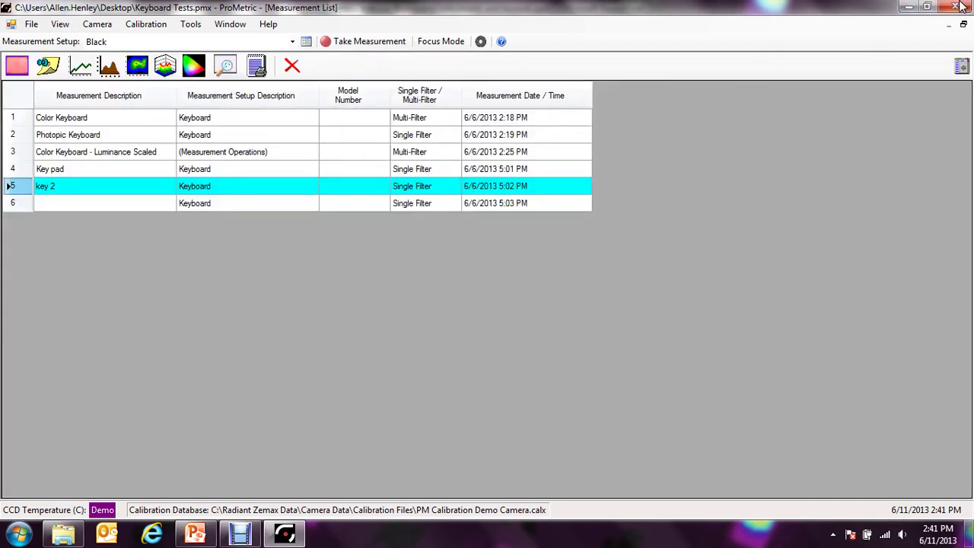